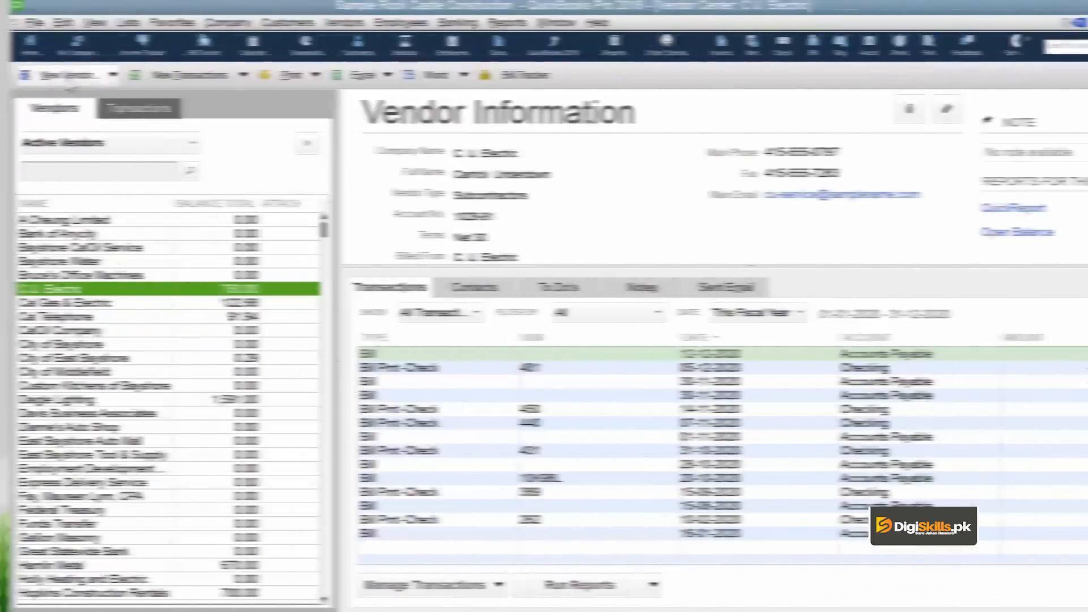
In the Vendor Center, show the New Vendor dropdown options
left_click(61, 73)
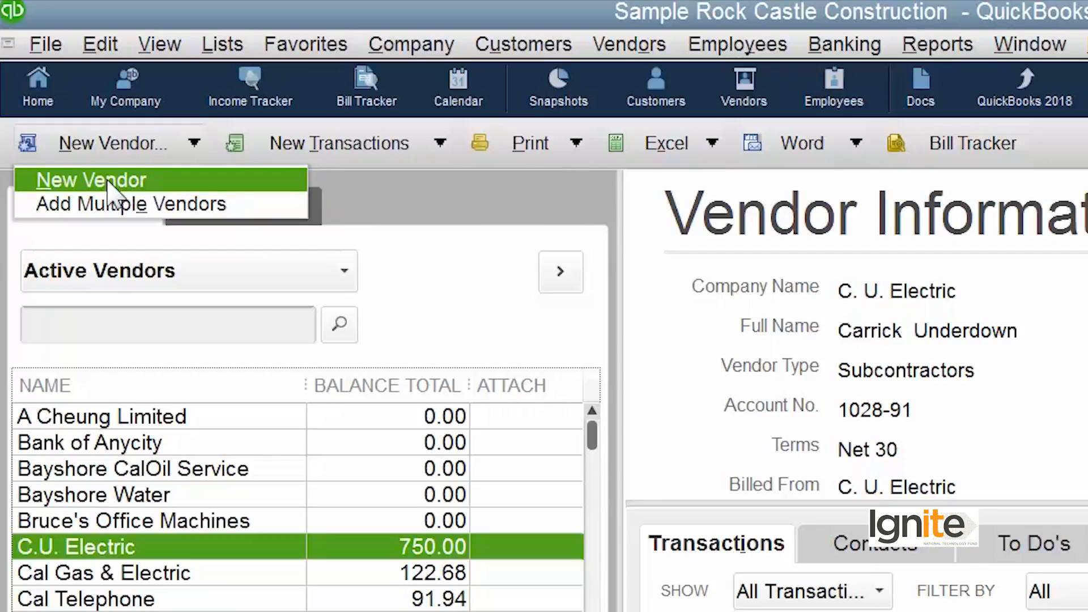
Choose New Vendor to open a blank vendor form
left_click(107, 186)
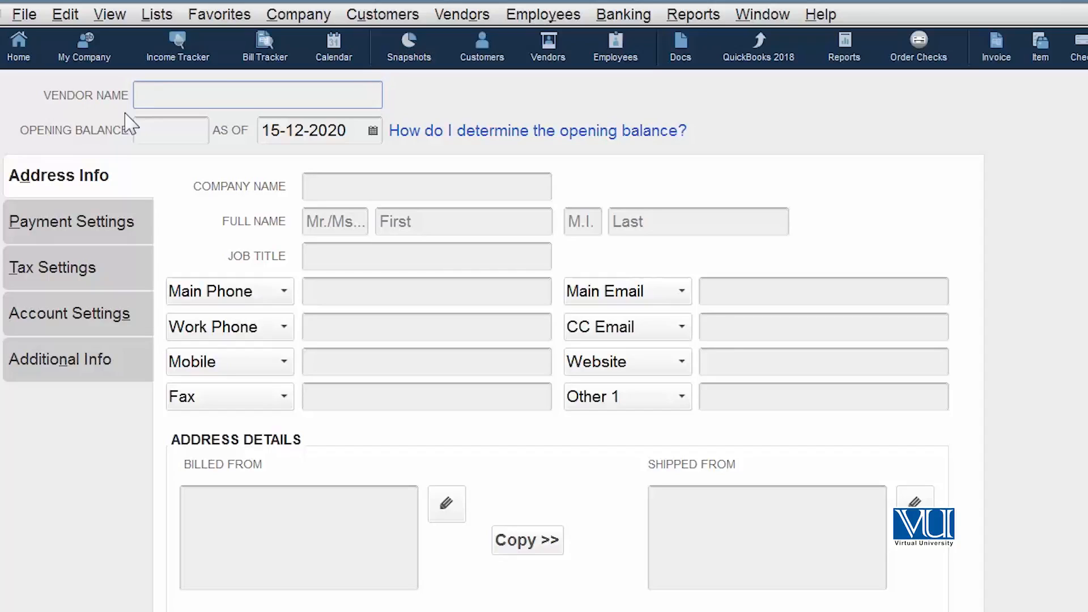
Enter vendor name 'Cement Supp', company name 'Cemment Supplier' and the vendor's main phone number
type("Cement Supp")
left_click(311, 182)
type("Cemment Suppl")
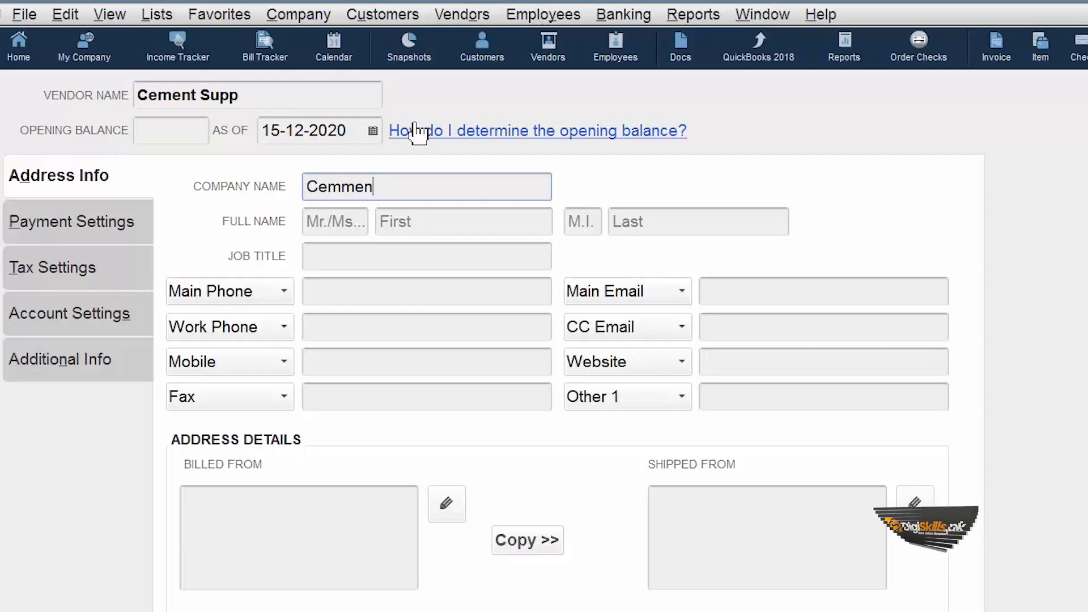
type("ier")
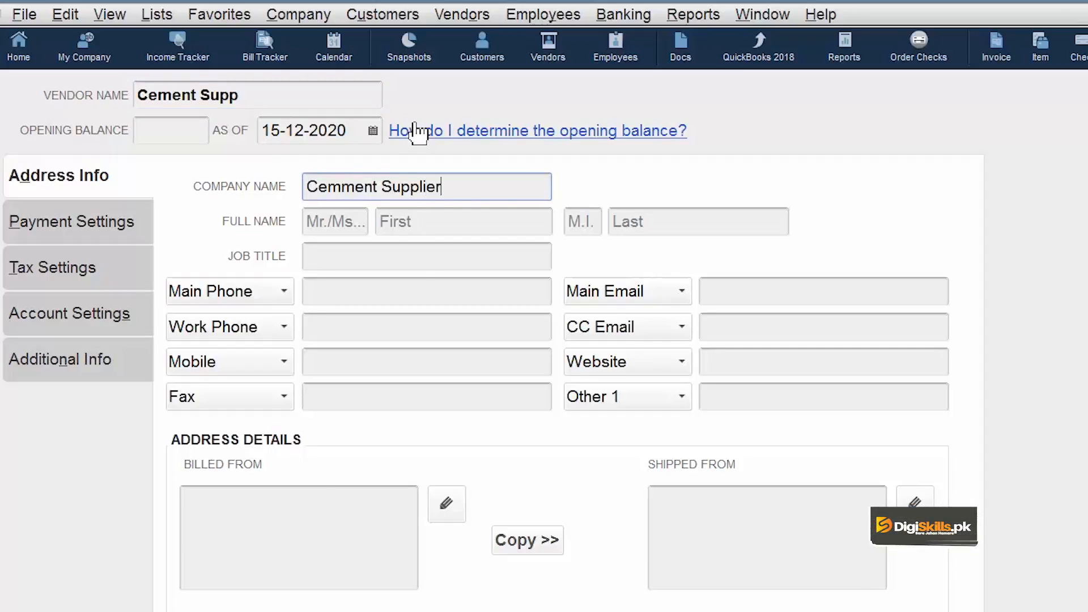
left_click(418, 287)
key("Tab")
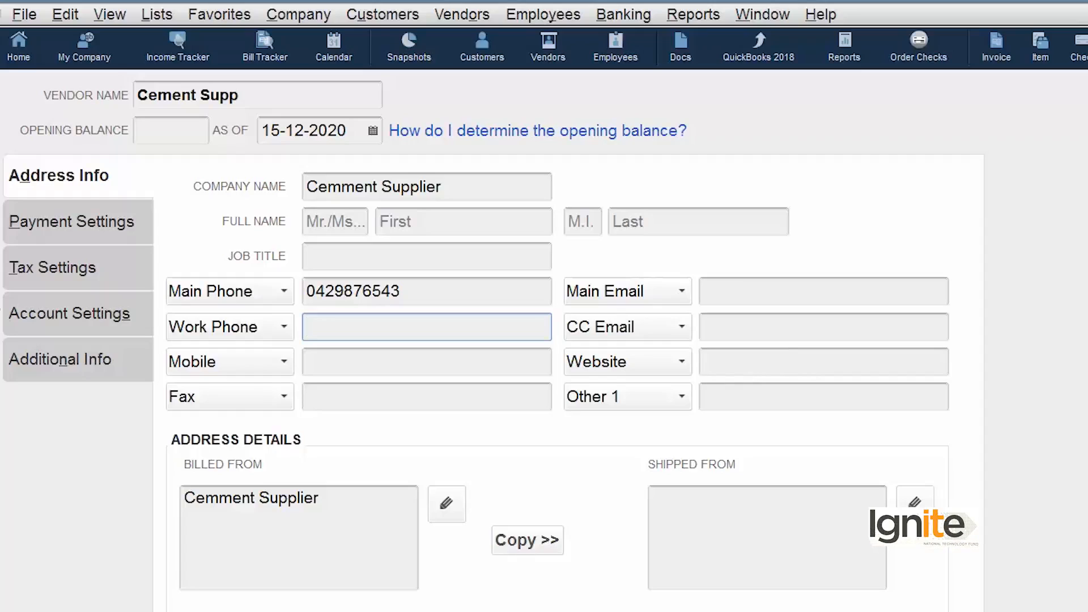
left_click(109, 222)
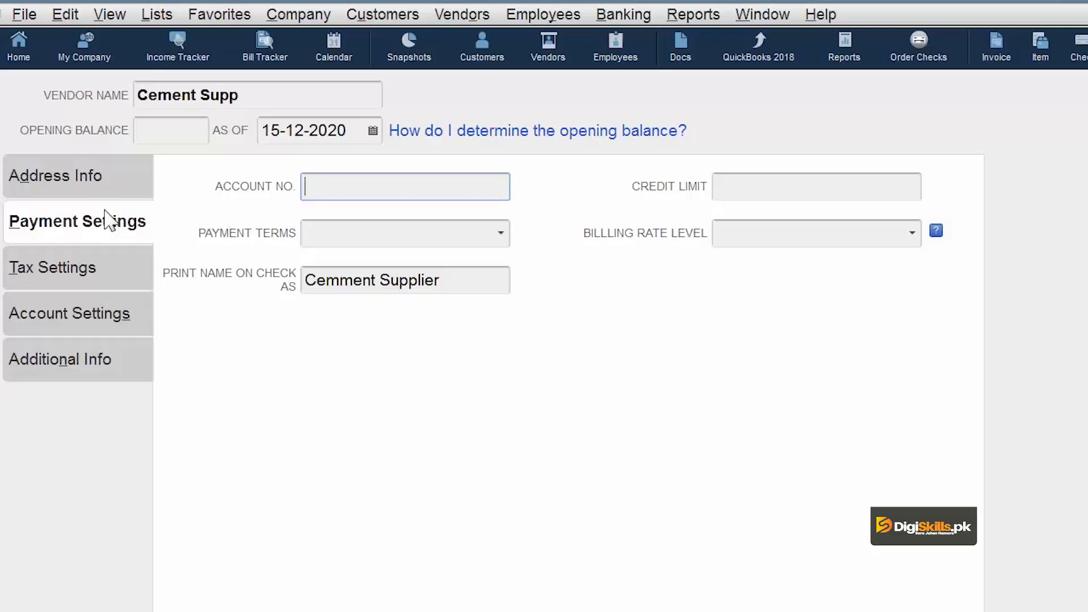
Set the vendor's payment terms to Net 30
left_click(501, 234)
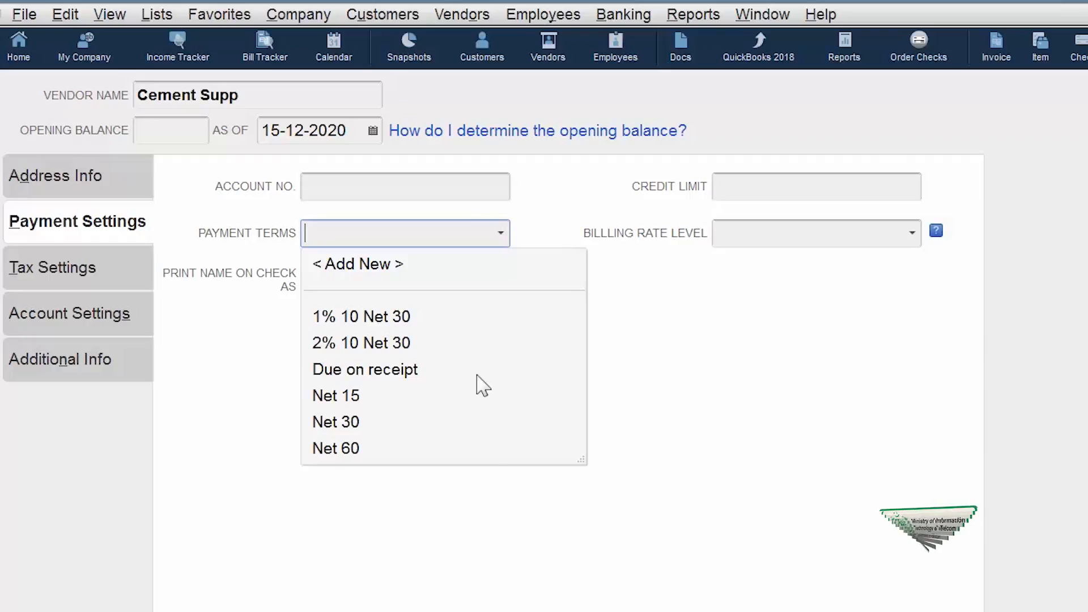
left_click(336, 422)
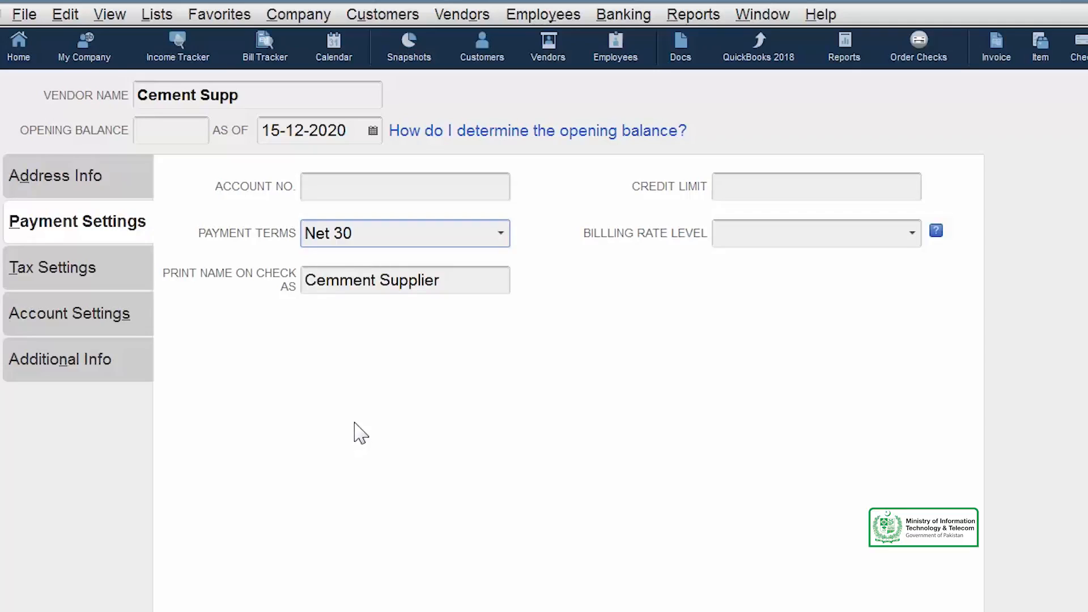
left_click(779, 190)
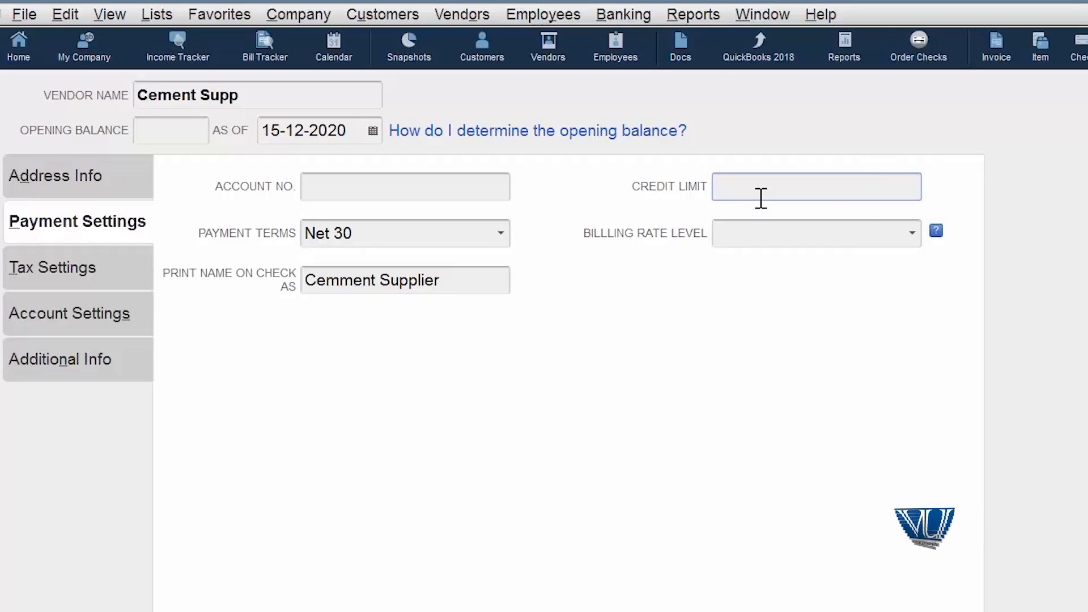
Give the vendor a 1,000,000.00 credit limit and go to its tax settings
type("1000000")
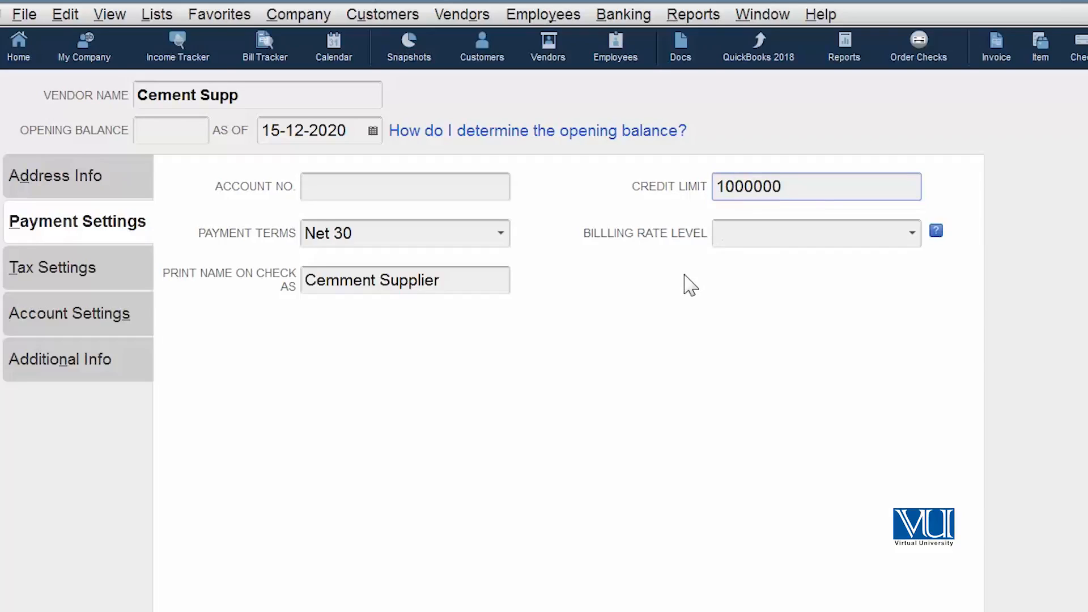
left_click(419, 186)
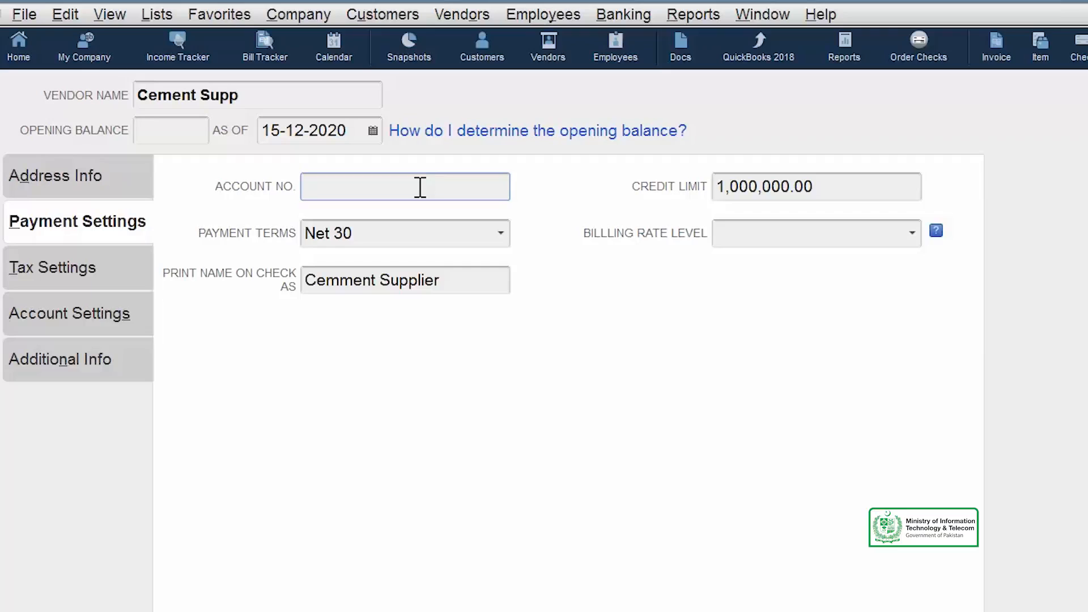
left_click(43, 279)
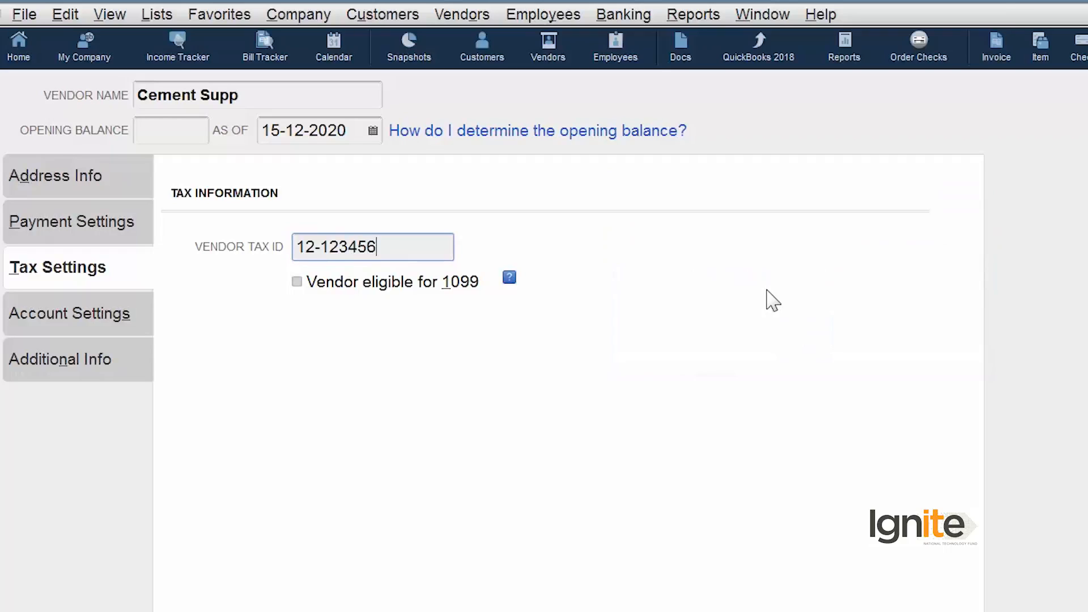
Show the vendor's Account Settings for expense account prefills
left_click(125, 326)
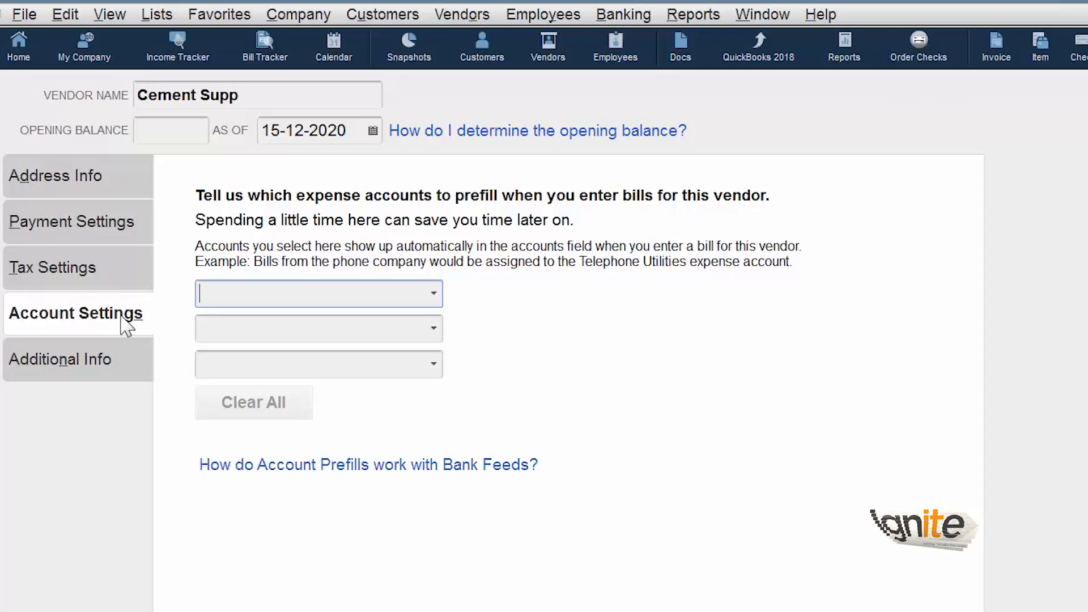
Prefill Job Expenses:Job Materials as the vendor's expense account
left_click(433, 293)
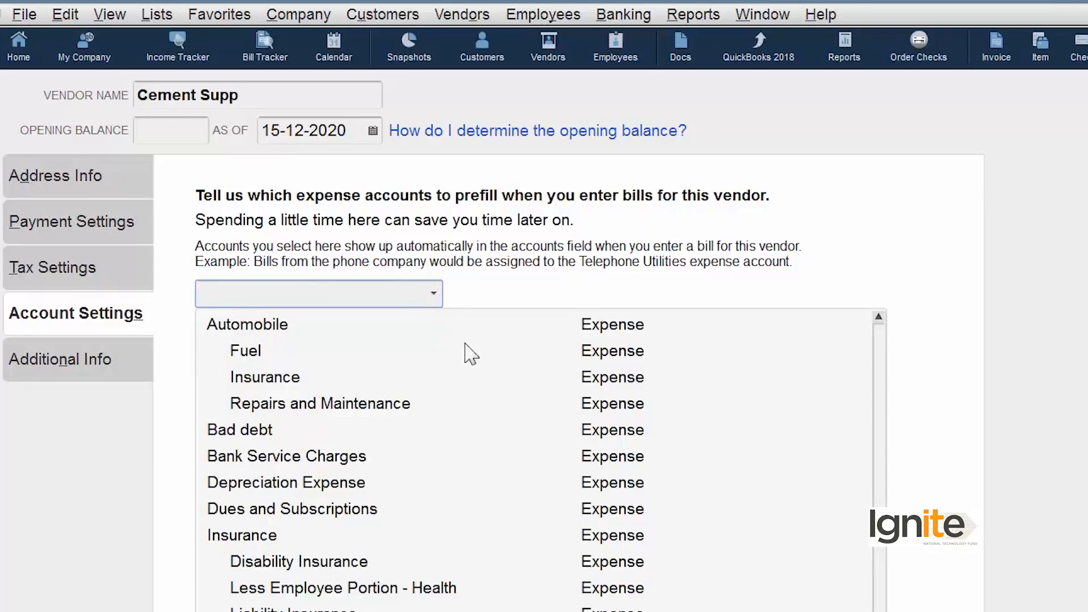
scroll(541, 460, "down", 6)
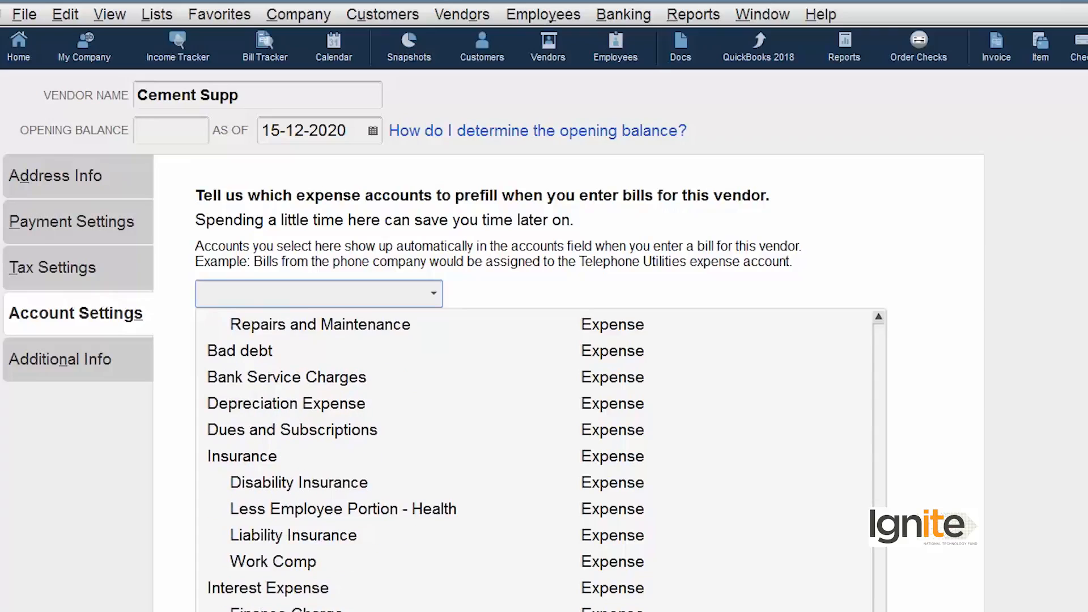
scroll(540, 460, "down", 17)
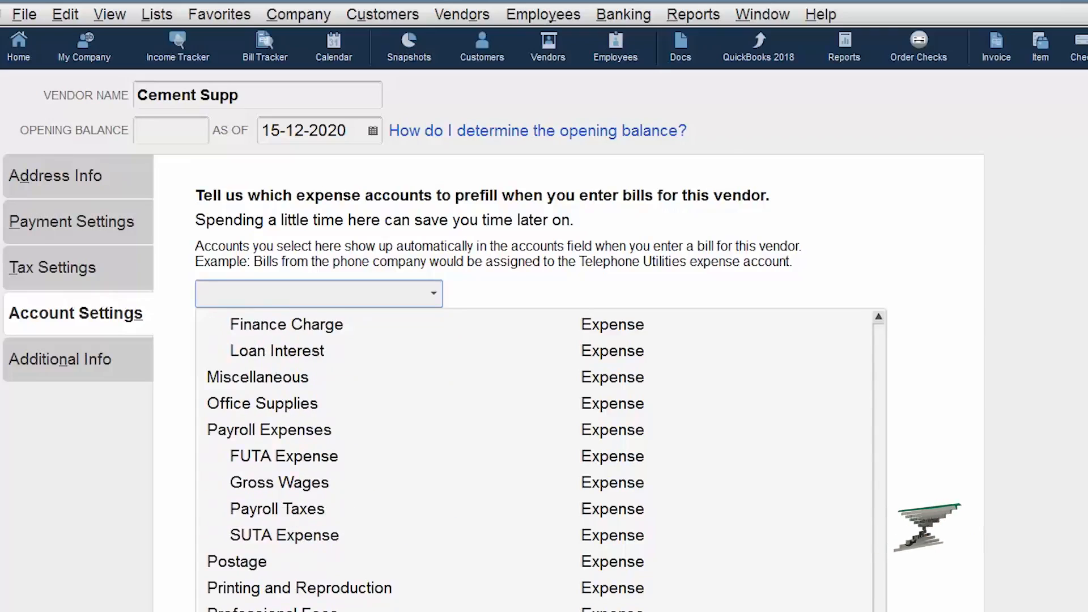
scroll(541, 461, "down", 3)
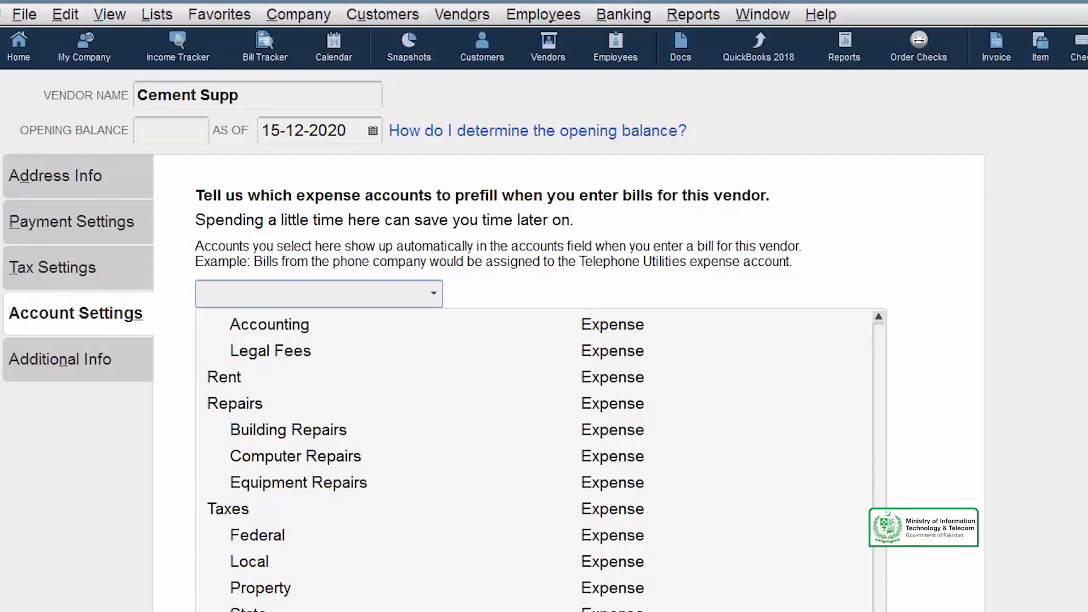
scroll(540, 460, "up", 20)
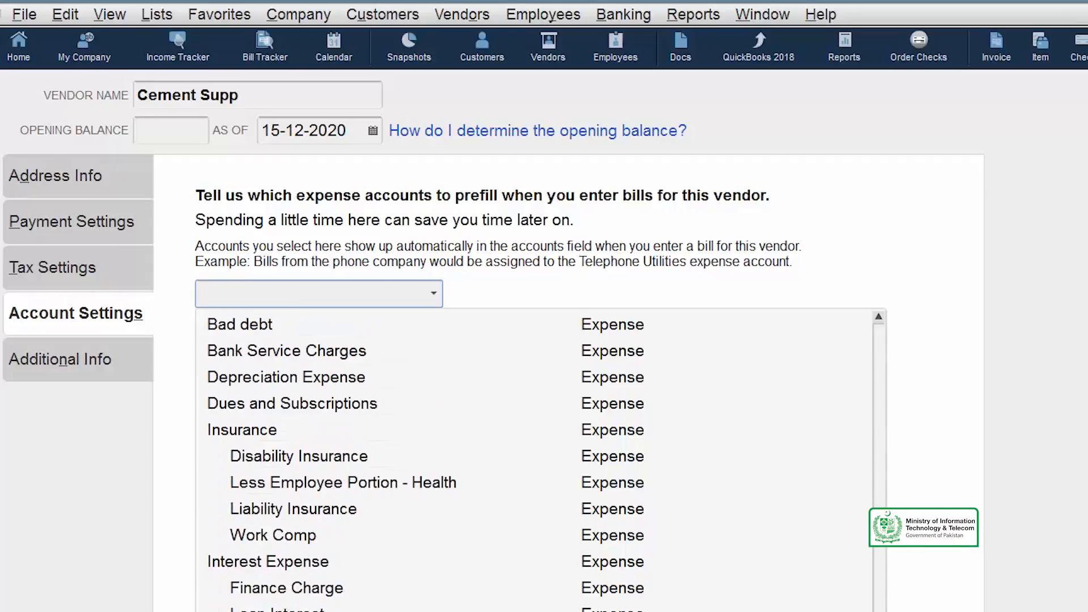
scroll(541, 460, "up", 10)
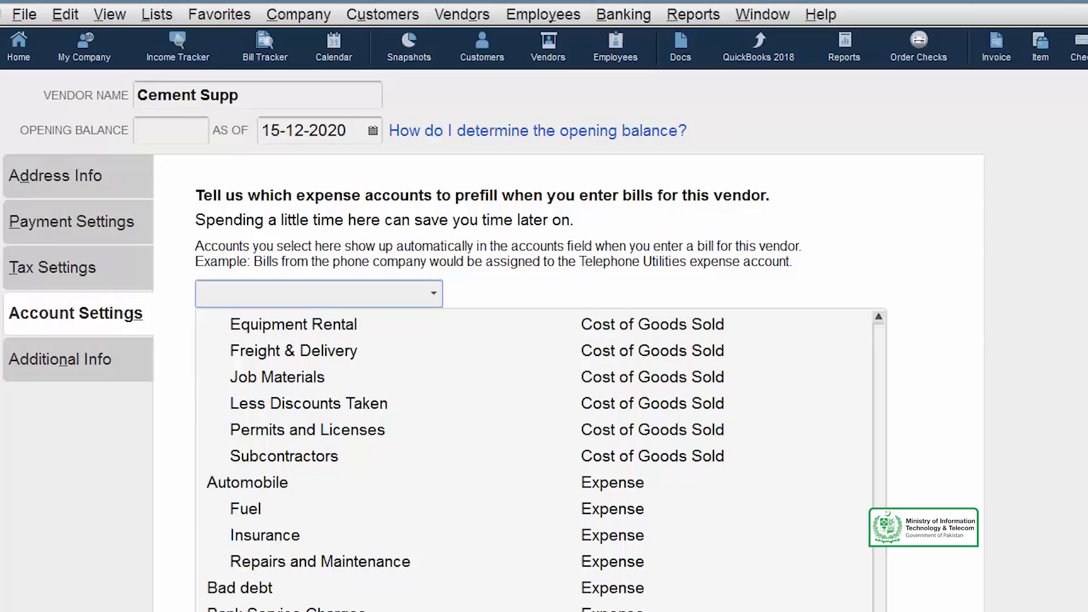
scroll(540, 460, "down", 3)
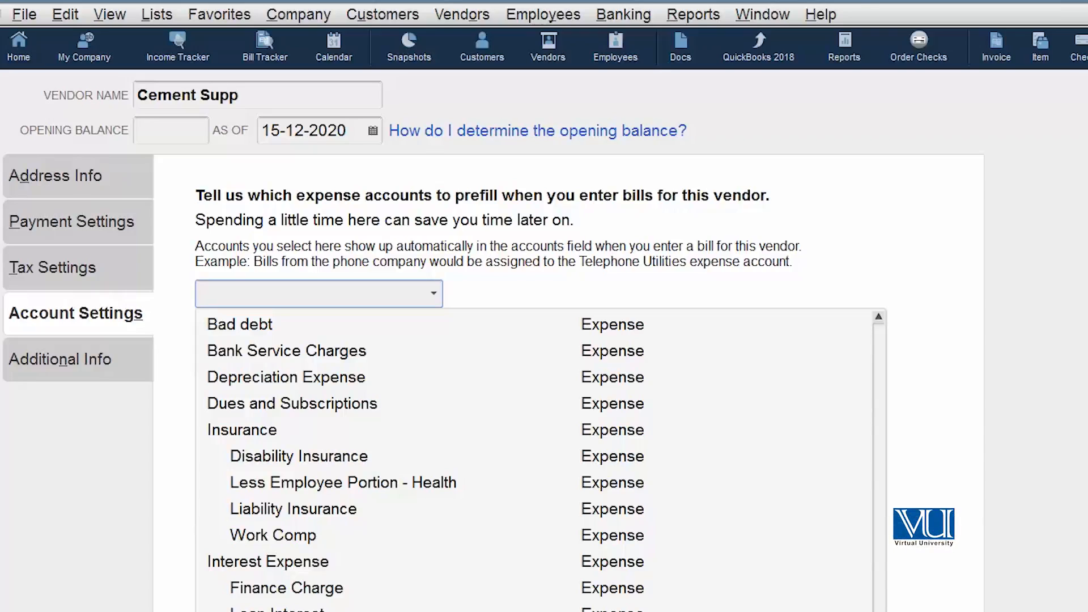
scroll(549, 453, "down", 5)
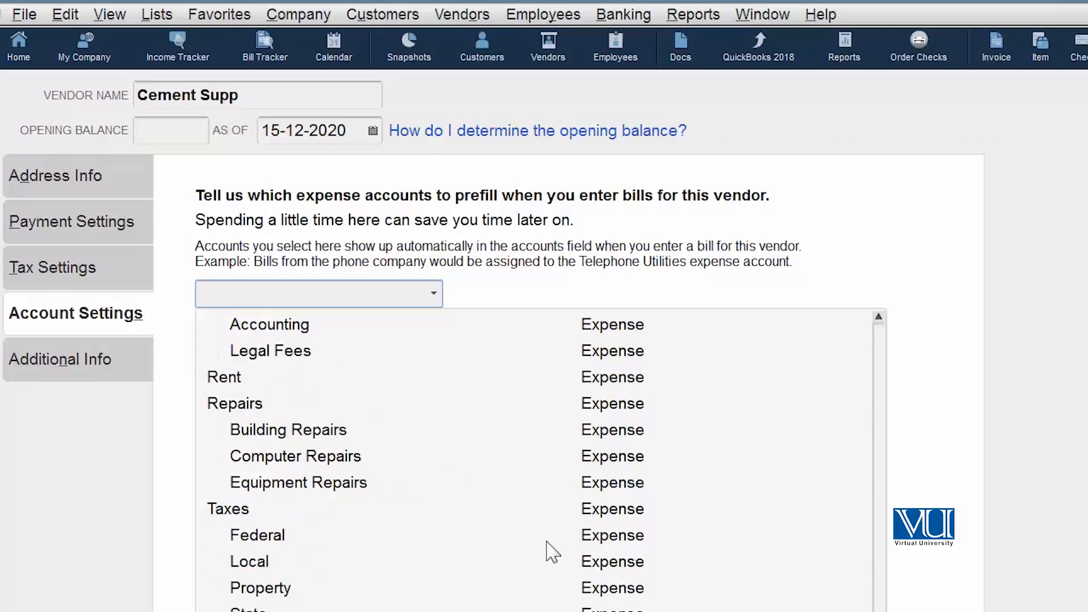
left_click(548, 551)
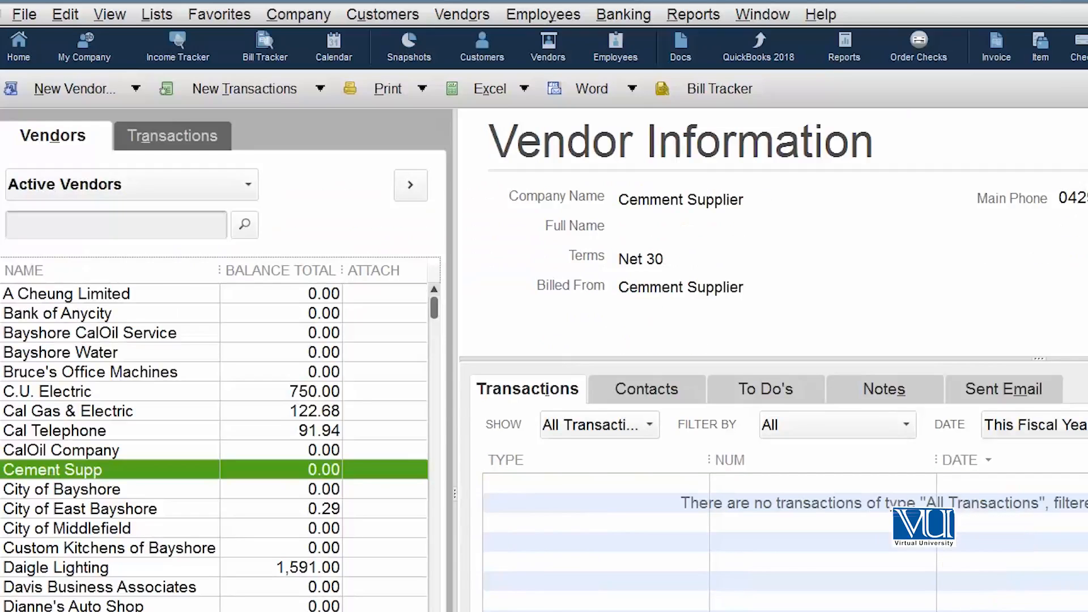
Reopen Cement Supp for editing and show its Additional Info fields
right_click(107, 469)
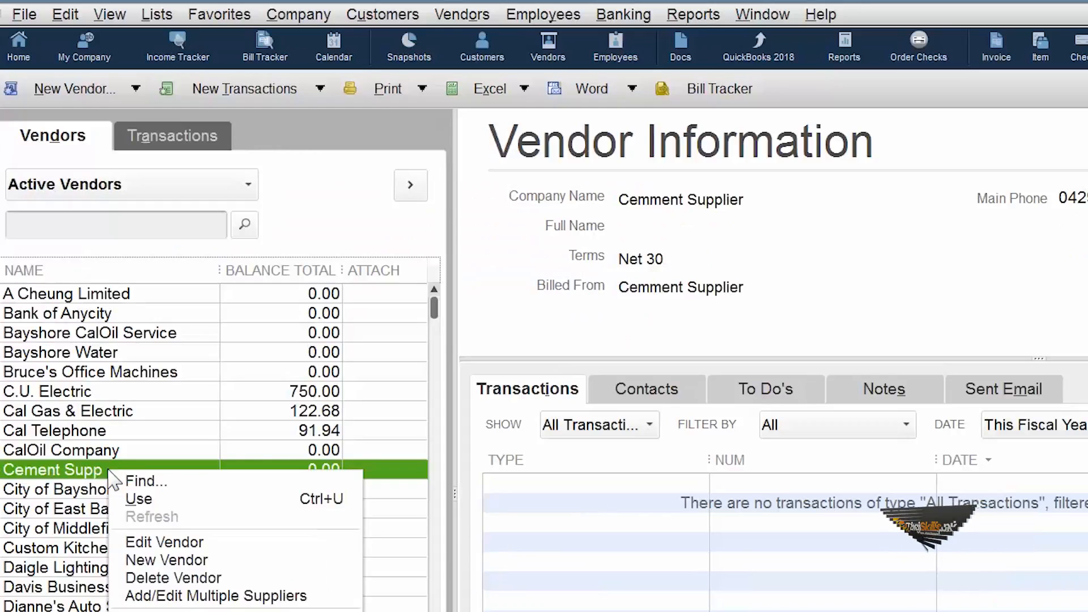
left_click(229, 543)
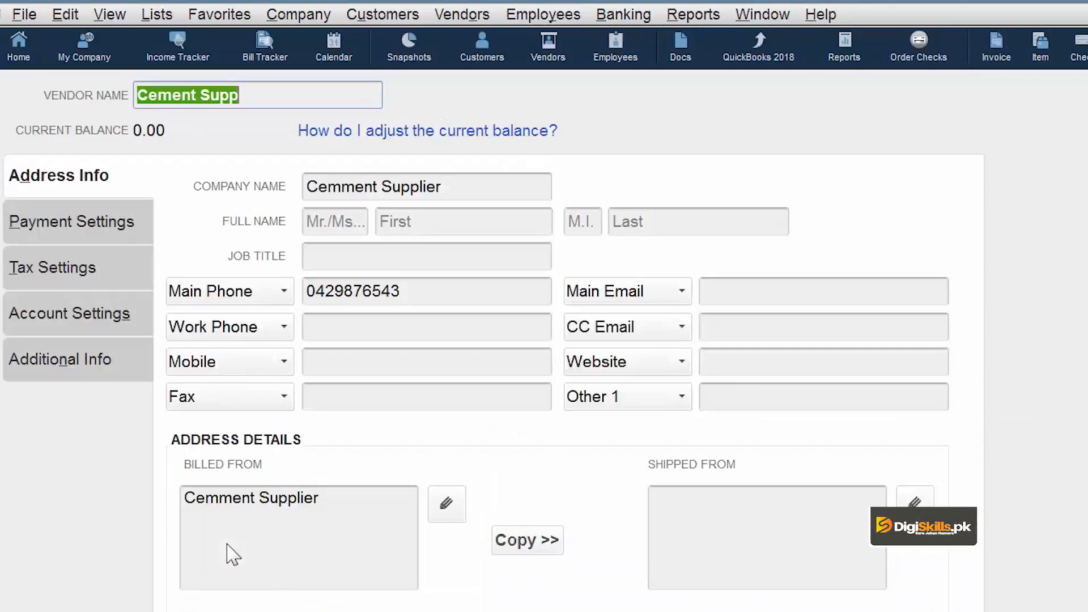
left_click(51, 363)
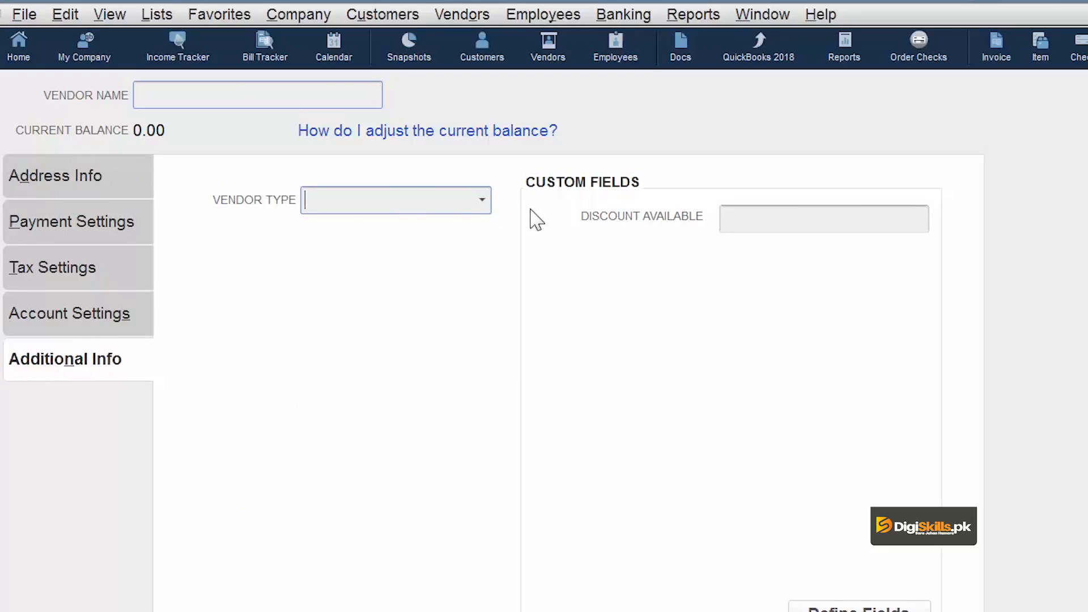
Set Cement Supp's vendor type to Materials
left_click(482, 201)
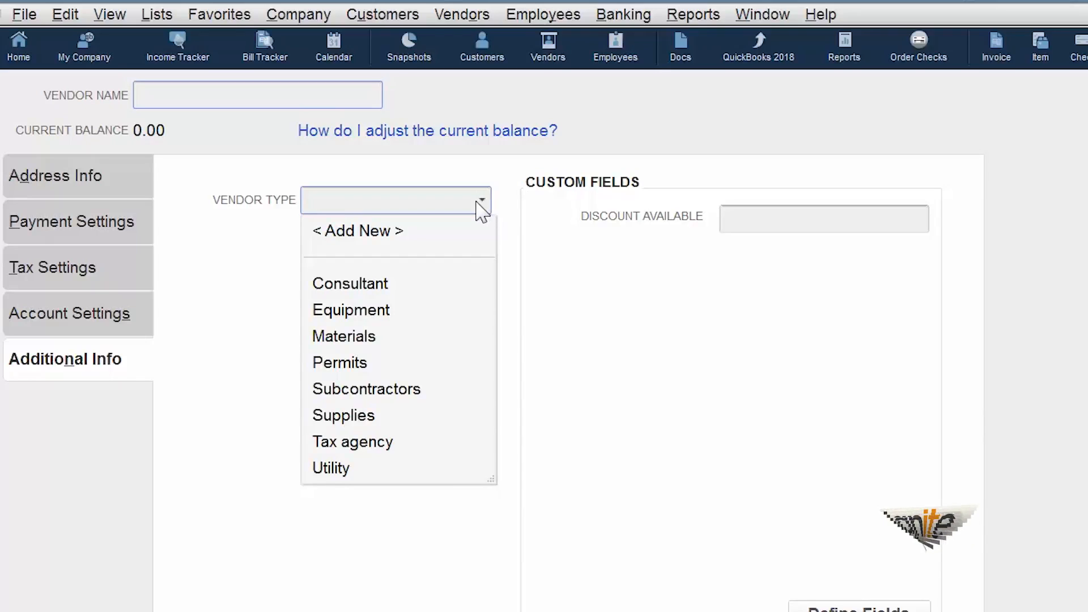
left_click(371, 336)
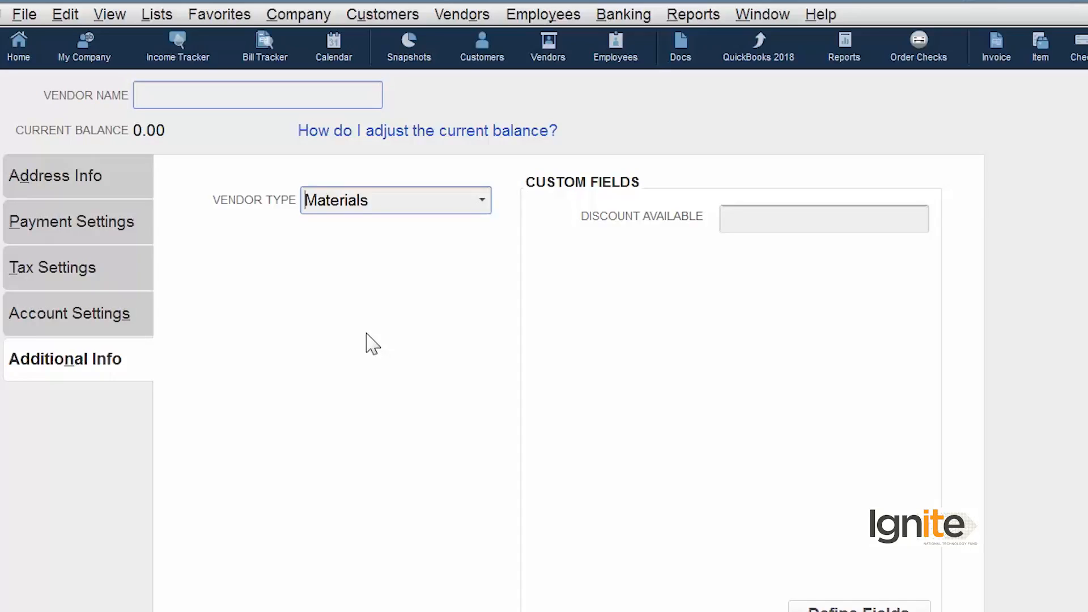
left_click(482, 200)
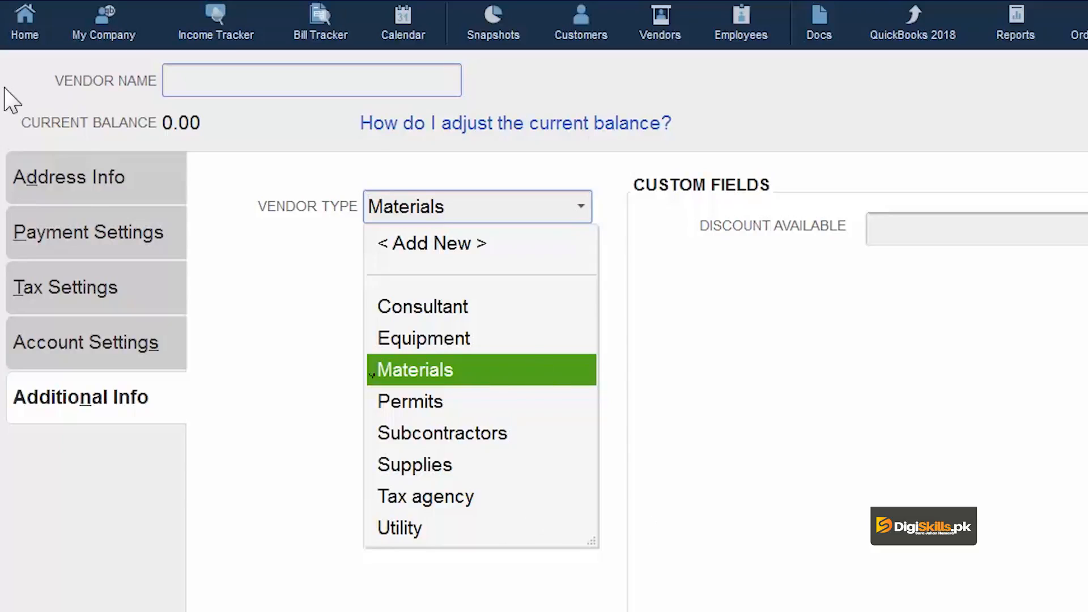
left_click(91, 184)
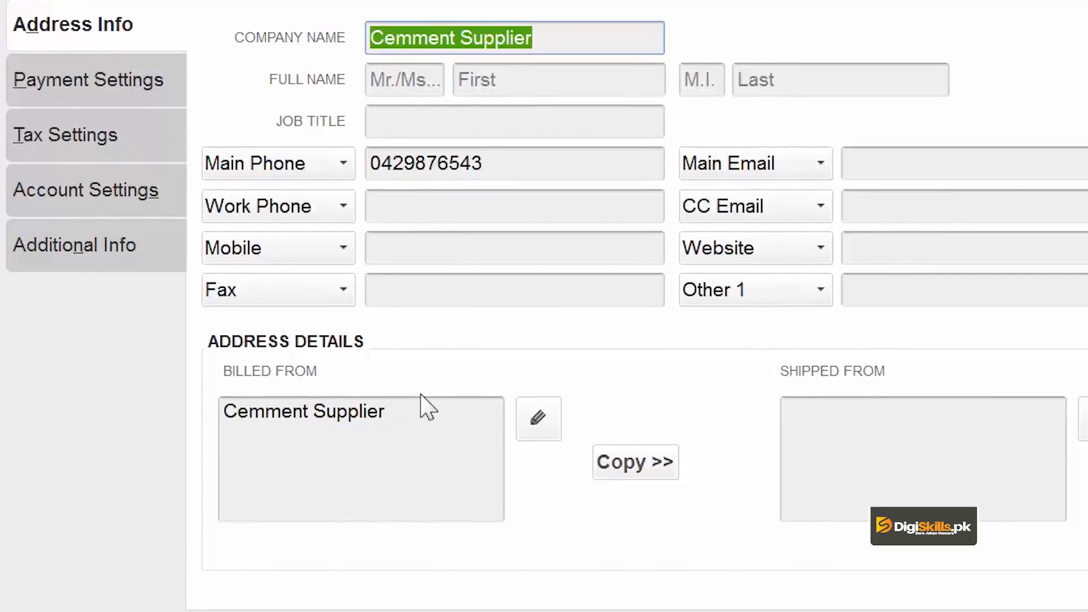
Replace the Billed From text with the vendor's road and city on two lines
left_click_drag(413, 416, 223, 412)
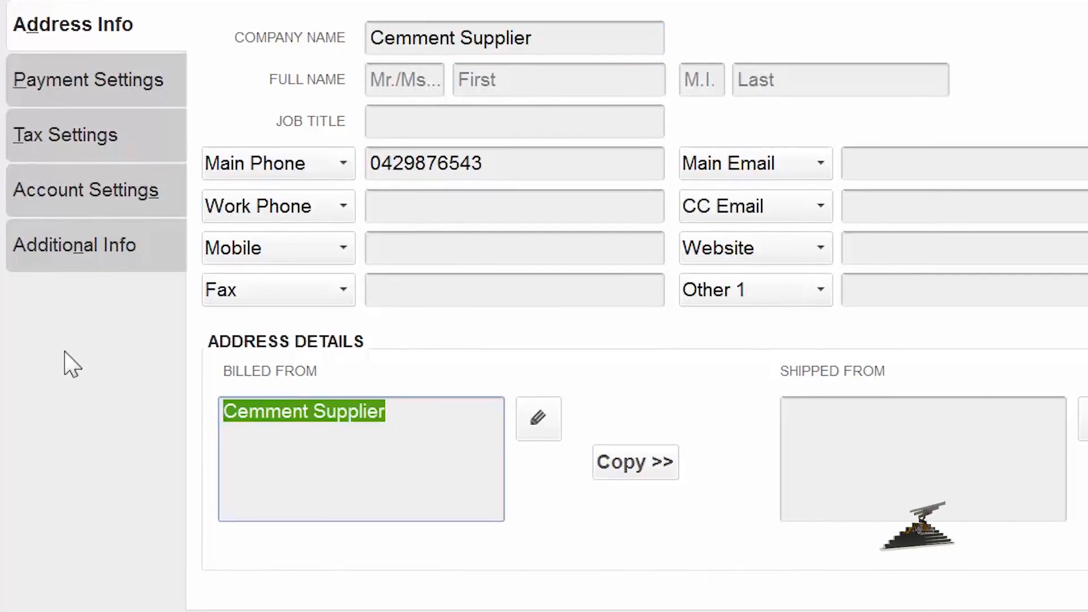
type("Fer")
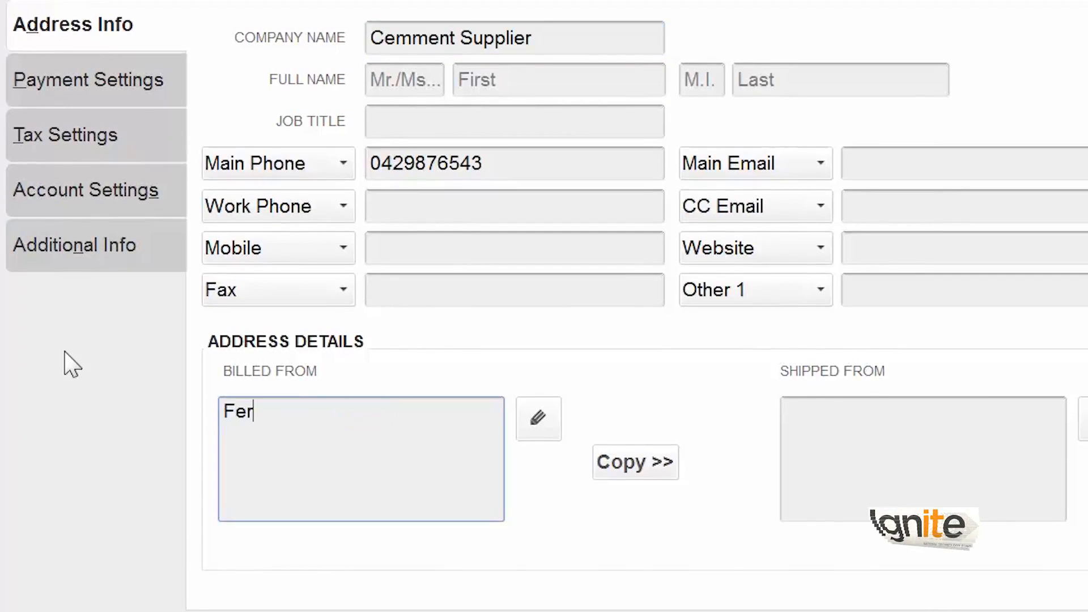
type("ozpur Road")
key("Return")
type("LAhore")
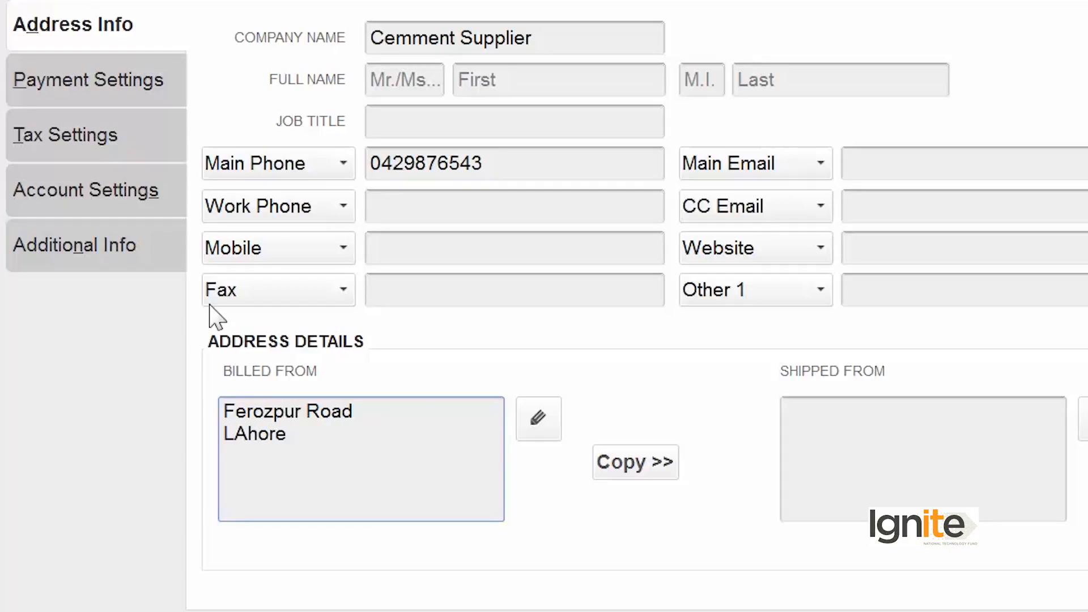
Copy the billing address to Shipped From, correct 'LAhore' to 'Lahore', and set the province to Punjab
left_click(610, 470)
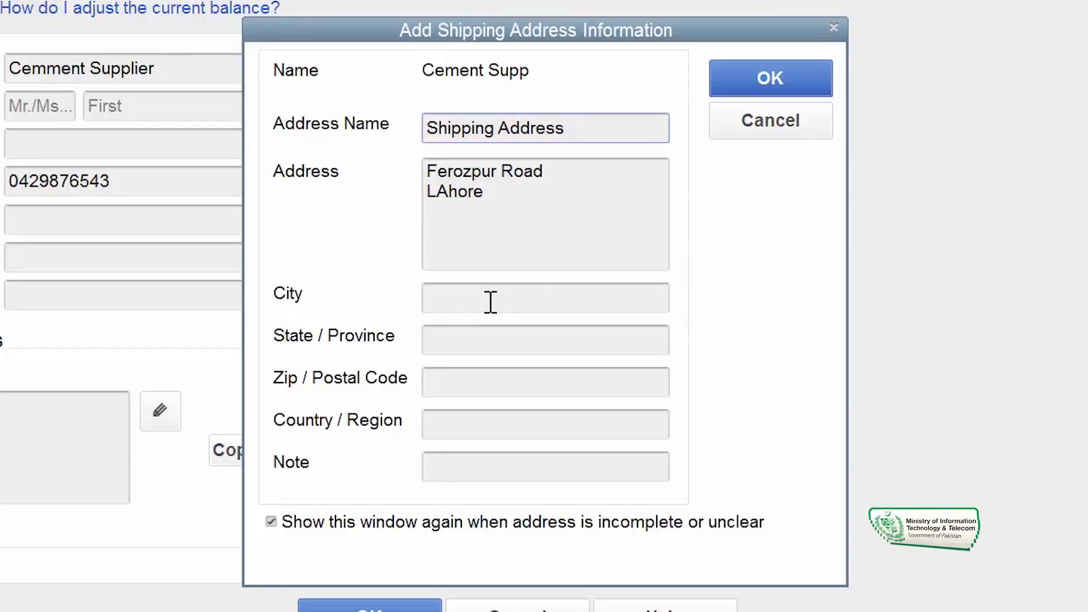
left_click(442, 191)
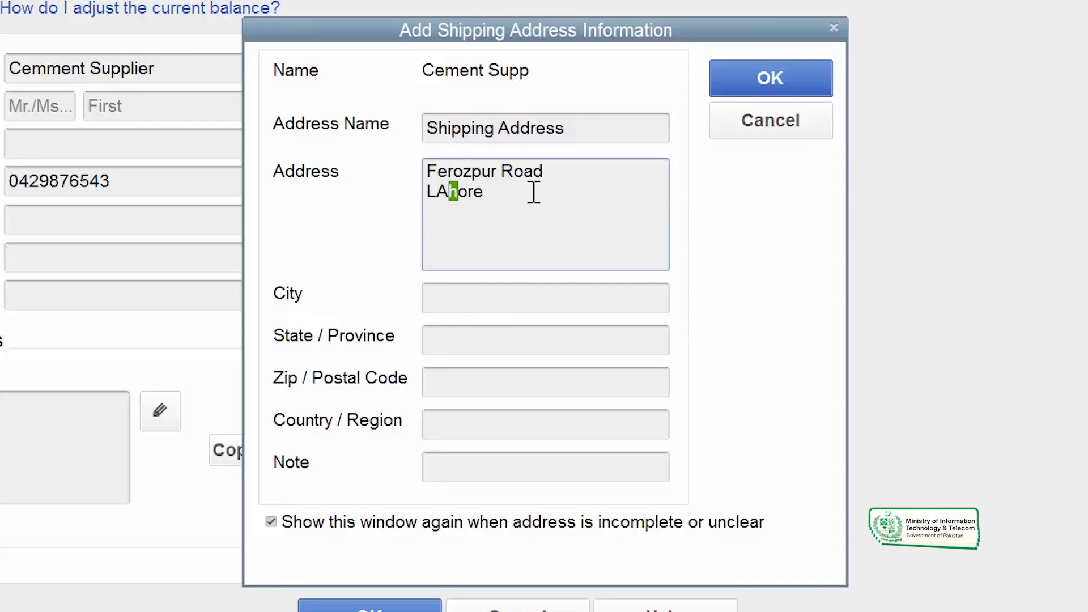
key("Delete")
type("a")
left_click(481, 341)
type("P")
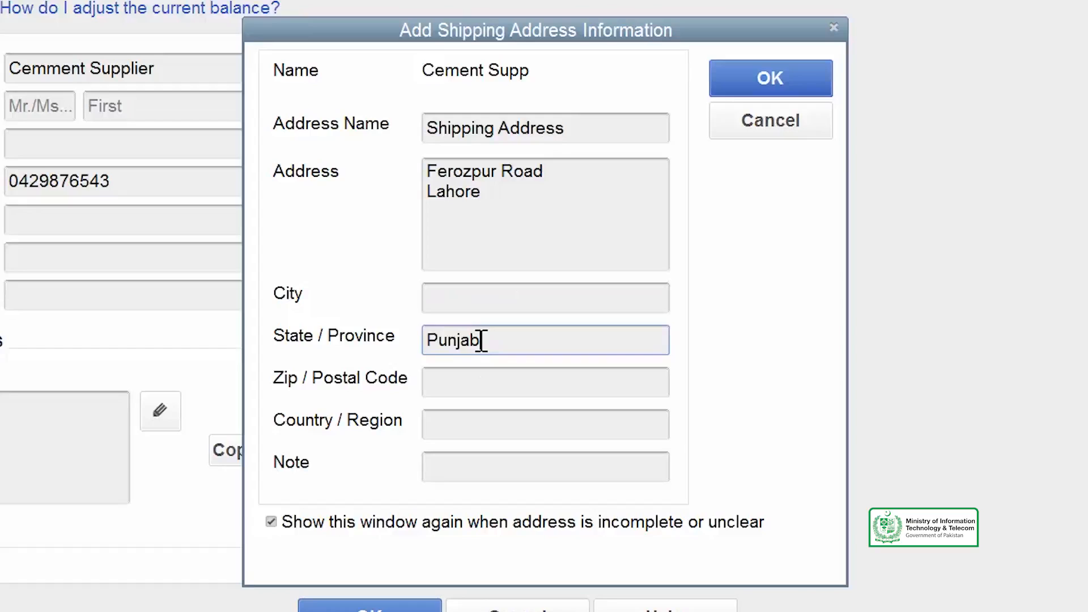
left_click(772, 80)
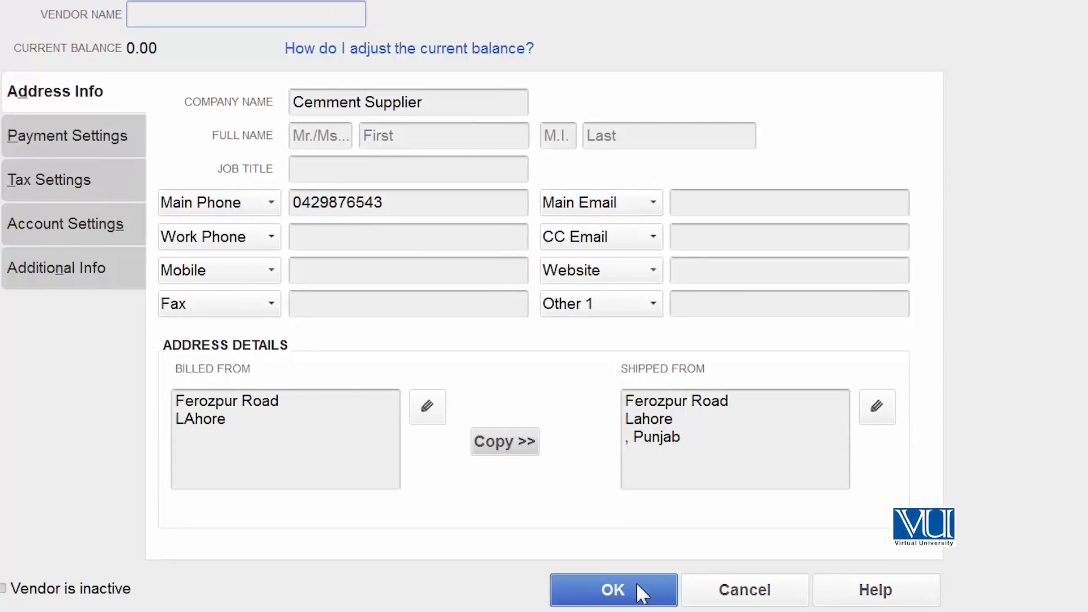
Save Cement Supp as a Materials vendor and enter a 100.00 expense amount on its new bill
left_click(636, 583)
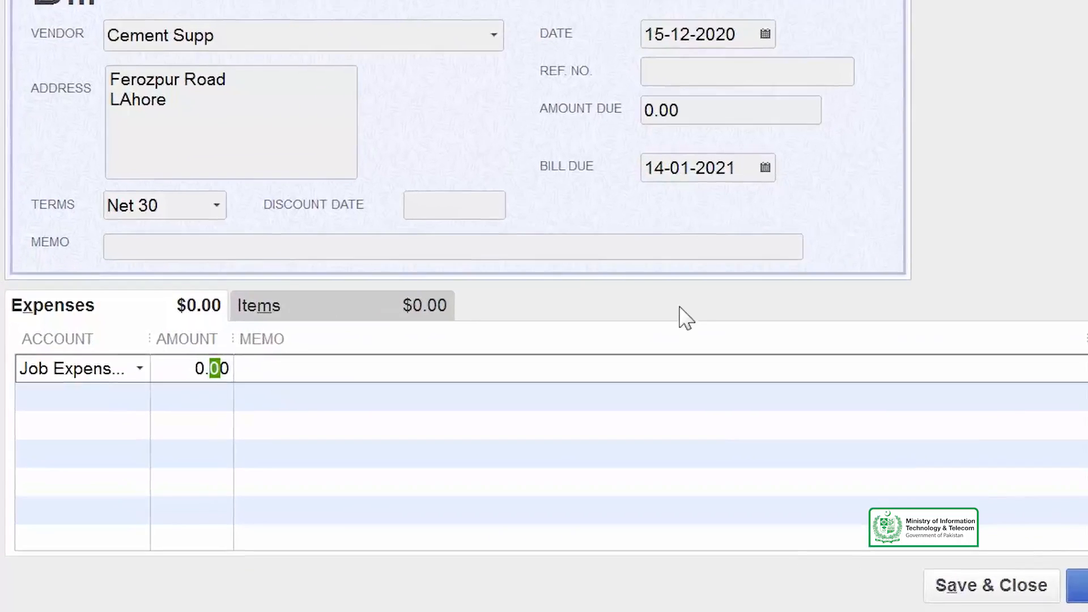
type("100.00")
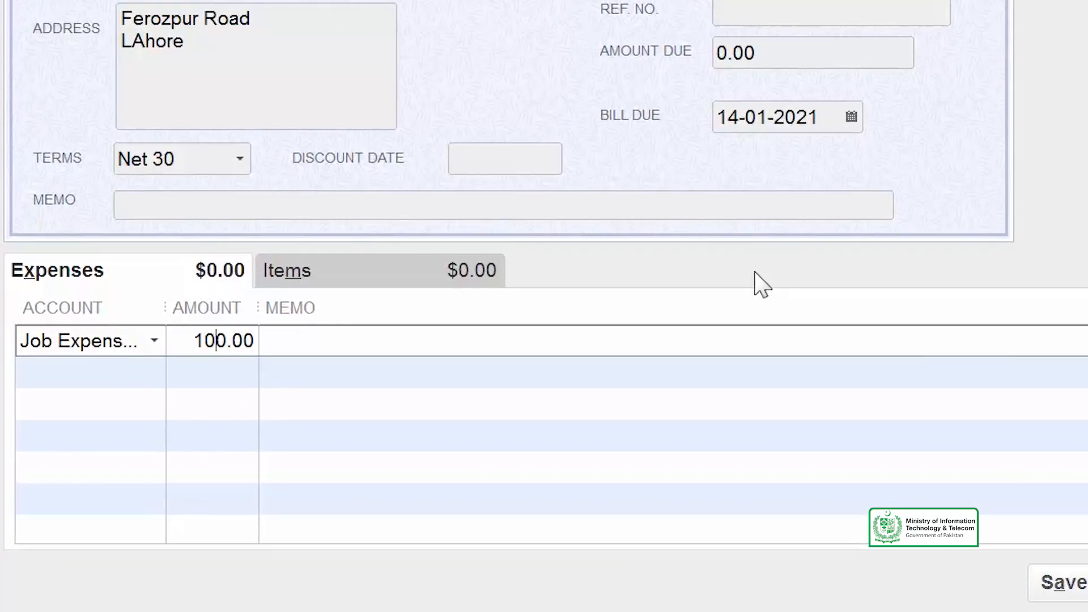